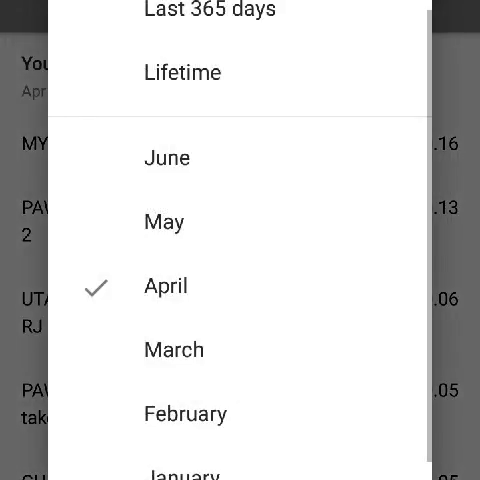
Pick May in the month dropdown, then June, for the per-video estimated revenue list
left_click(164, 222)
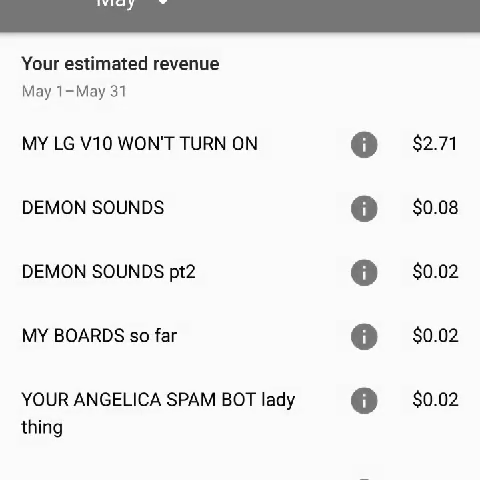
left_click(130, 6)
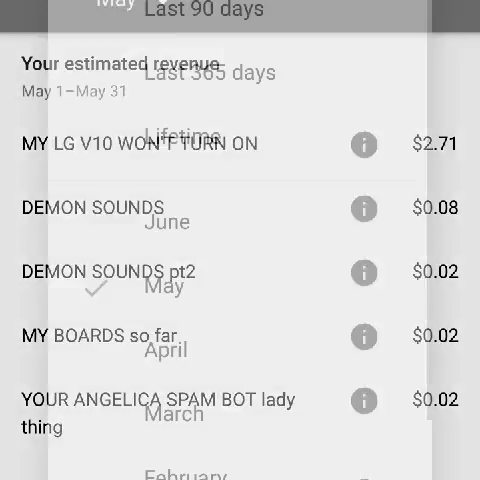
left_click(240, 80)
left_click(130, 6)
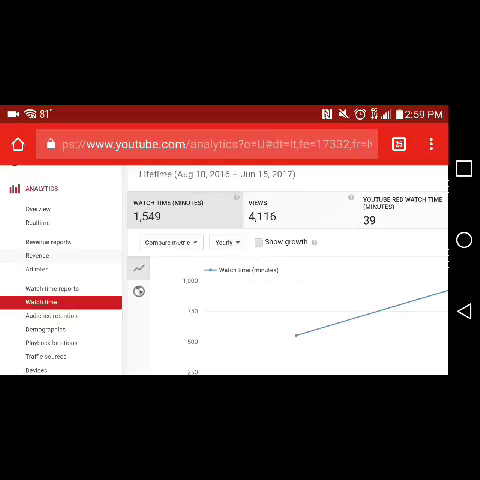
Open the video's Revenue report ($1.57 estimated) and switch its table to the Date breakdown
left_click(40, 255)
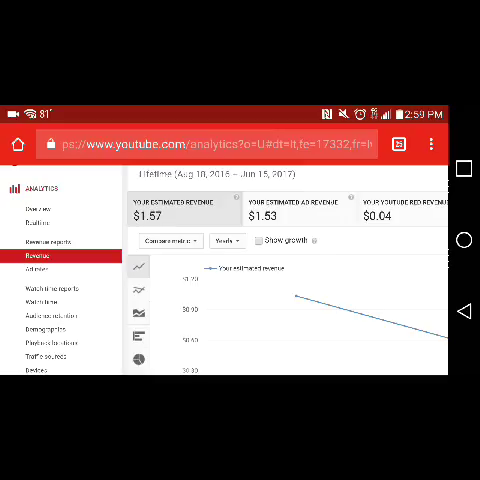
left_click_drag(300, 270, 170, 270)
scroll(240, 300, "down", 5)
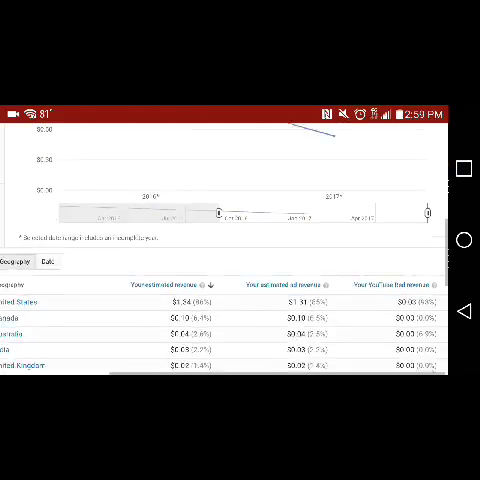
scroll(240, 300, "down", 2)
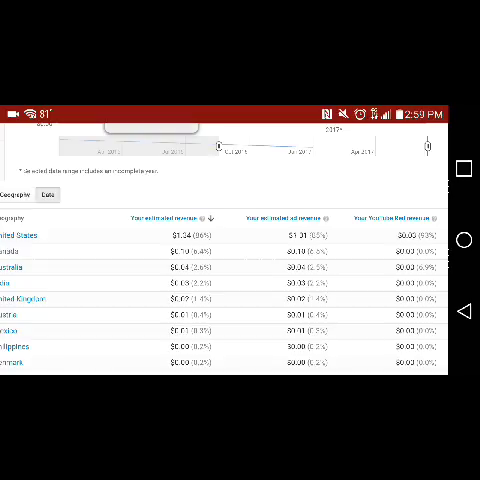
left_click(48, 194)
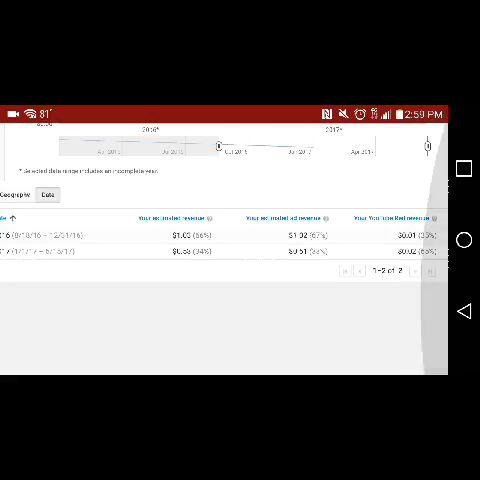
scroll(240, 250, "left", 3)
scroll(280, 250, "up", 5)
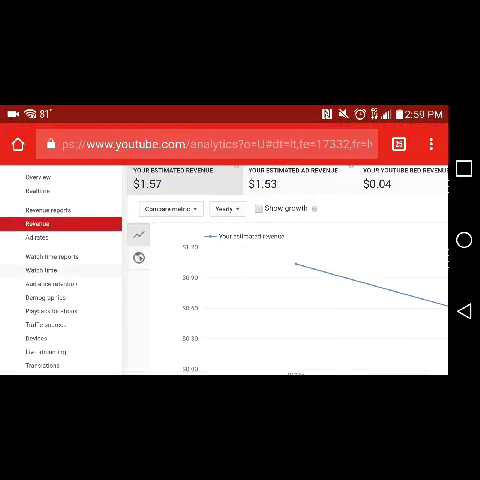
Open the video's Watch time report and show its table by year, 2016 and 2017
left_click(42, 270)
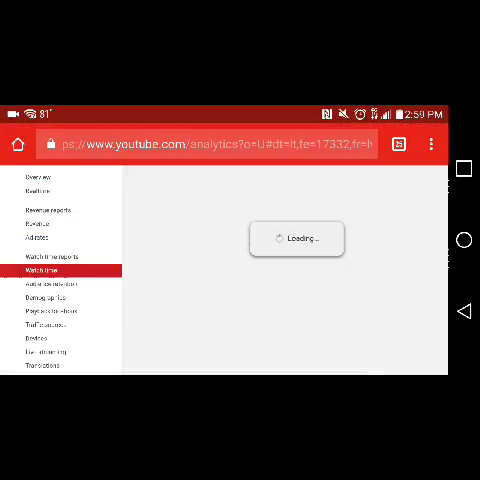
scroll(240, 280, "right", 5)
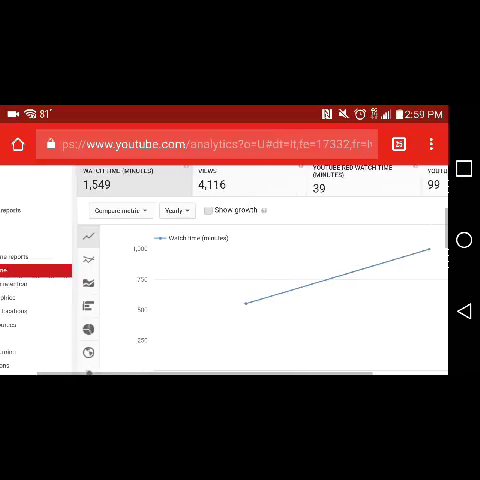
scroll(240, 280, "down", 5)
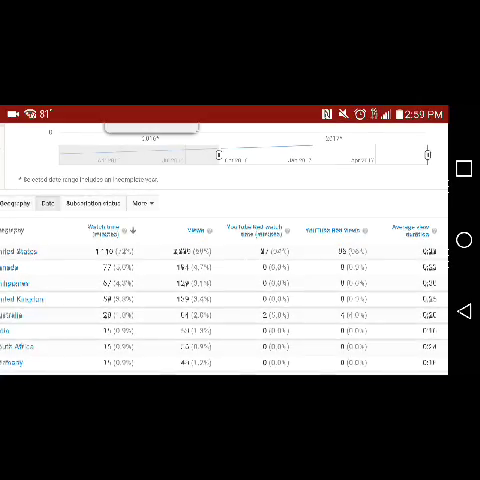
left_click(47, 202)
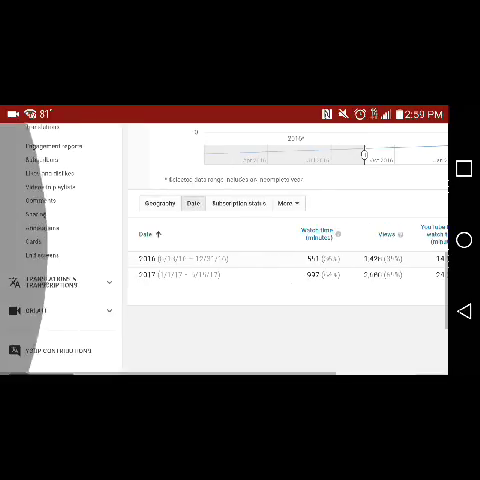
scroll(240, 250, "up", 5)
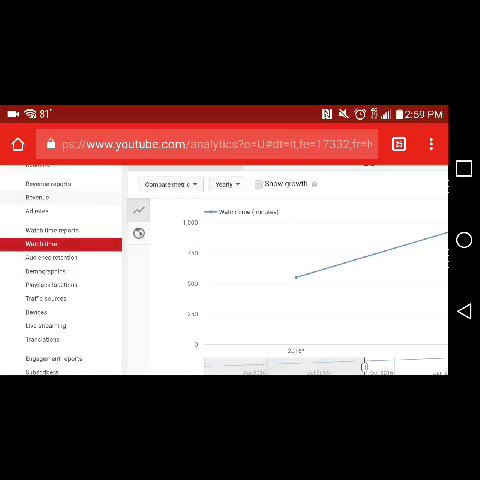
Return to the video's Revenue report and break it down by year
left_click(38, 197)
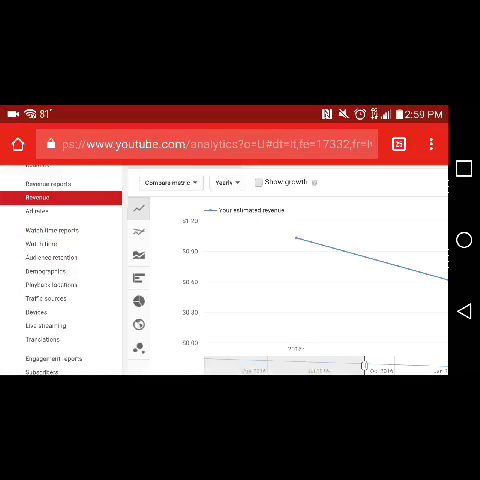
scroll(290, 290, "down", 5)
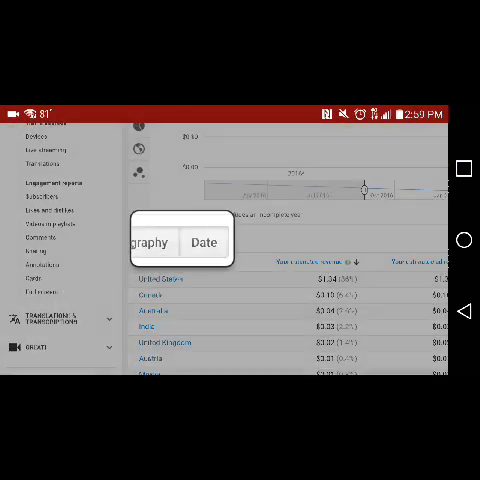
left_click(193, 238)
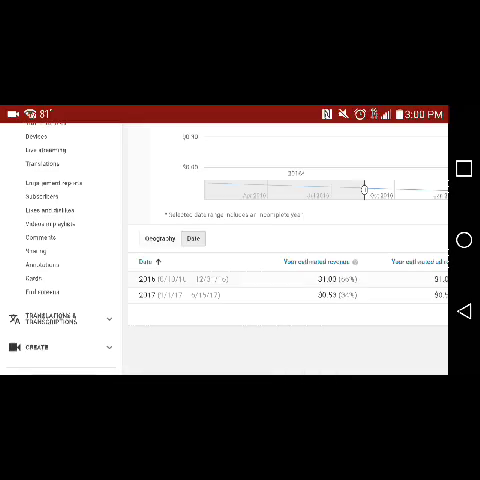
scroll(290, 280, "right", 5)
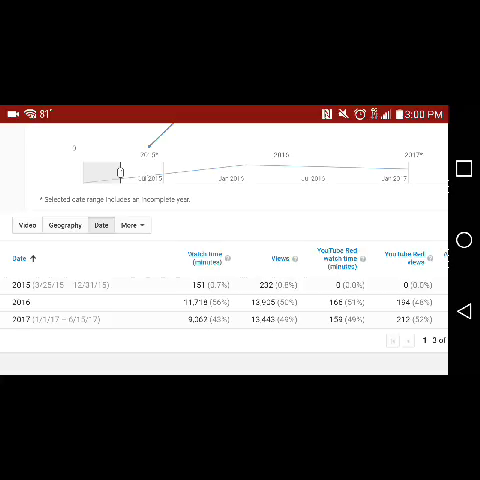
scroll(240, 290, "right", 3)
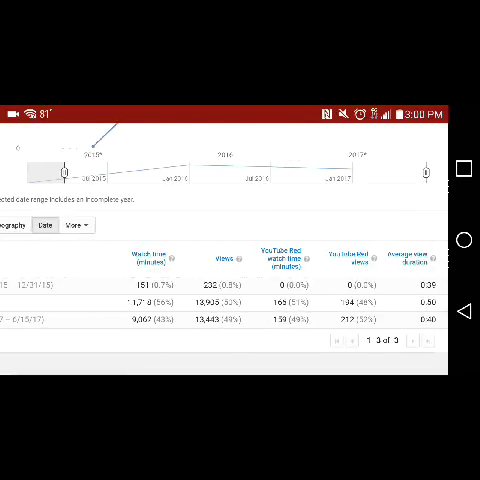
scroll(240, 290, "left", 4)
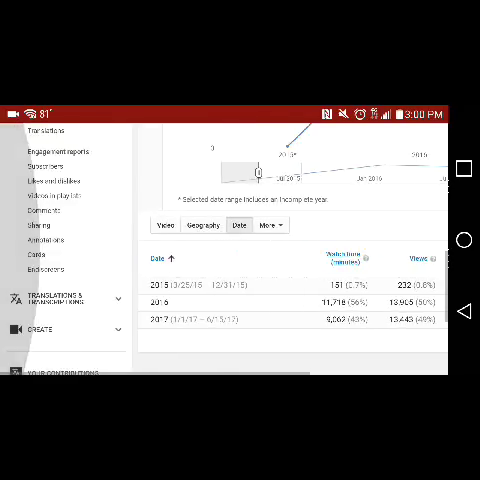
scroll(240, 260, "up", 3)
scroll(240, 260, "up", 5)
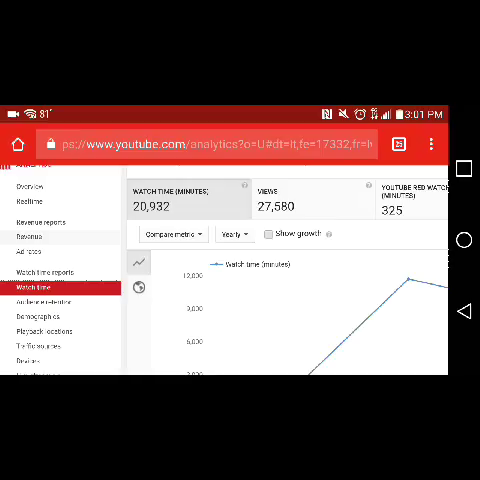
Open the channel Revenue report and split it by year: 2015 $0.01, 2016 $10.75, 2017 $9.43
left_click(30, 236)
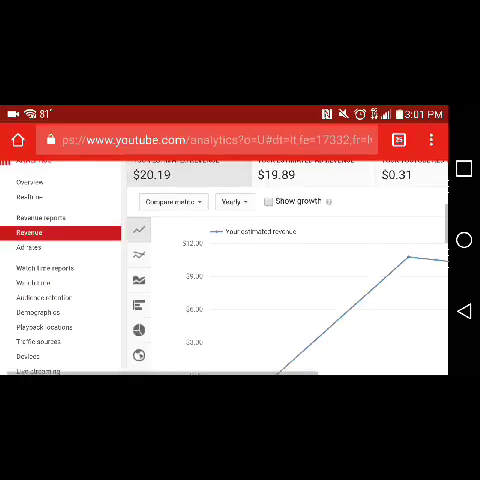
scroll(300, 270, "down", 3)
scroll(300, 270, "down", 2)
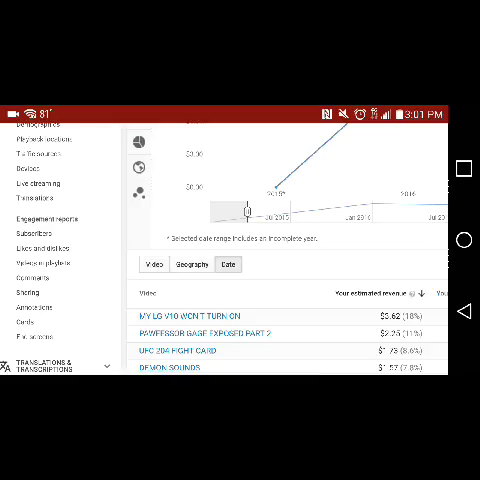
left_click(228, 264)
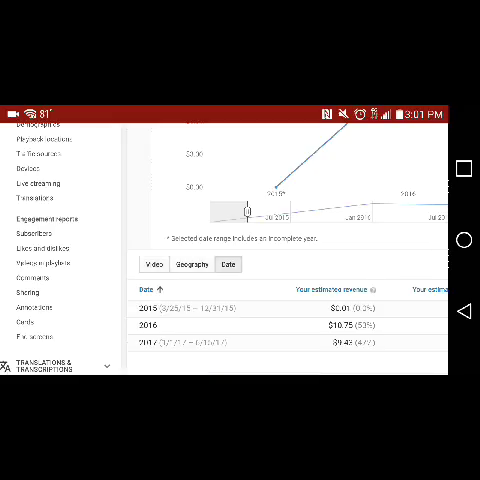
left_click_drag(350, 300, 160, 220)
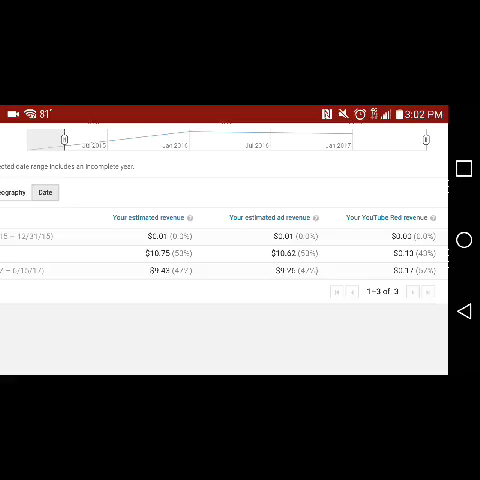
scroll(224, 250, "up", 1)
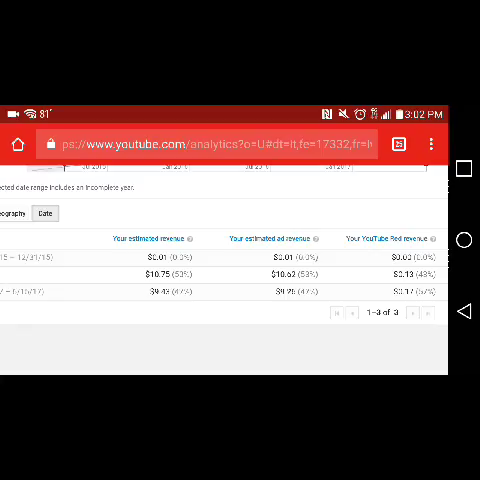
scroll(224, 250, "up", 1)
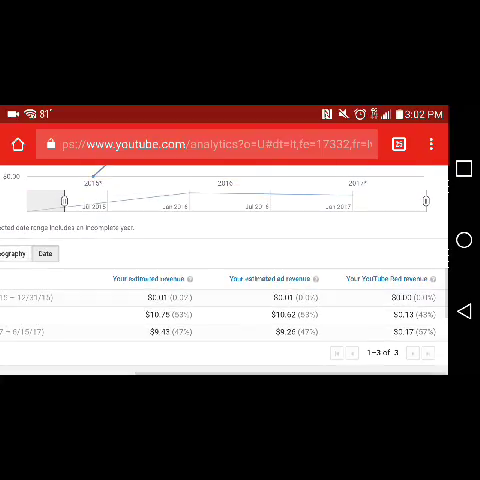
scroll(224, 250, "up", 3)
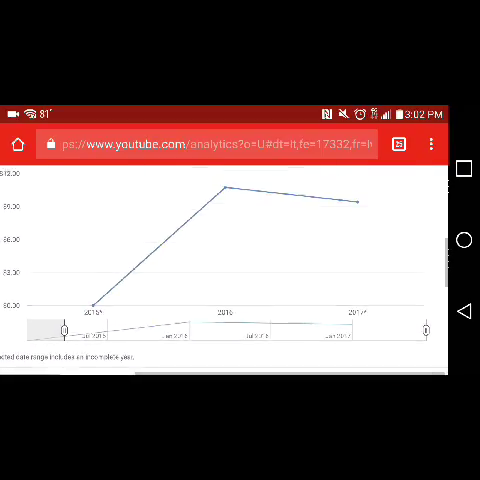
scroll(224, 250, "up", 3)
scroll(224, 250, "left", 3)
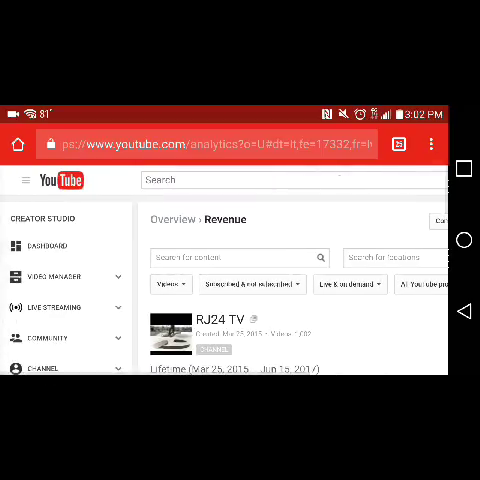